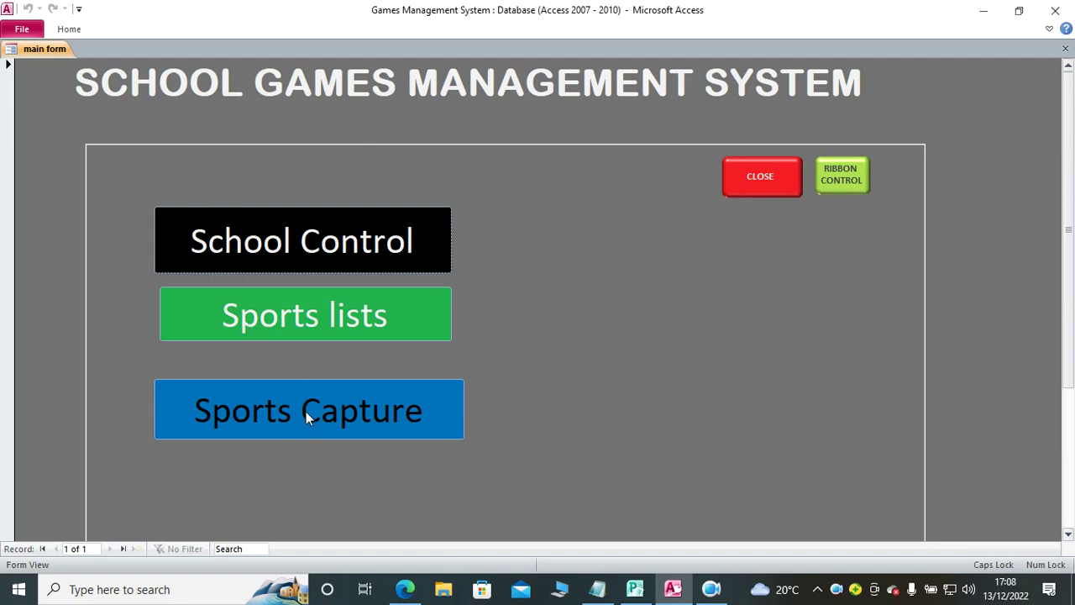
# - Trigger Sports lists on the main form to get the ENTER FORM parameter prompt
pyautogui.click(332, 320)
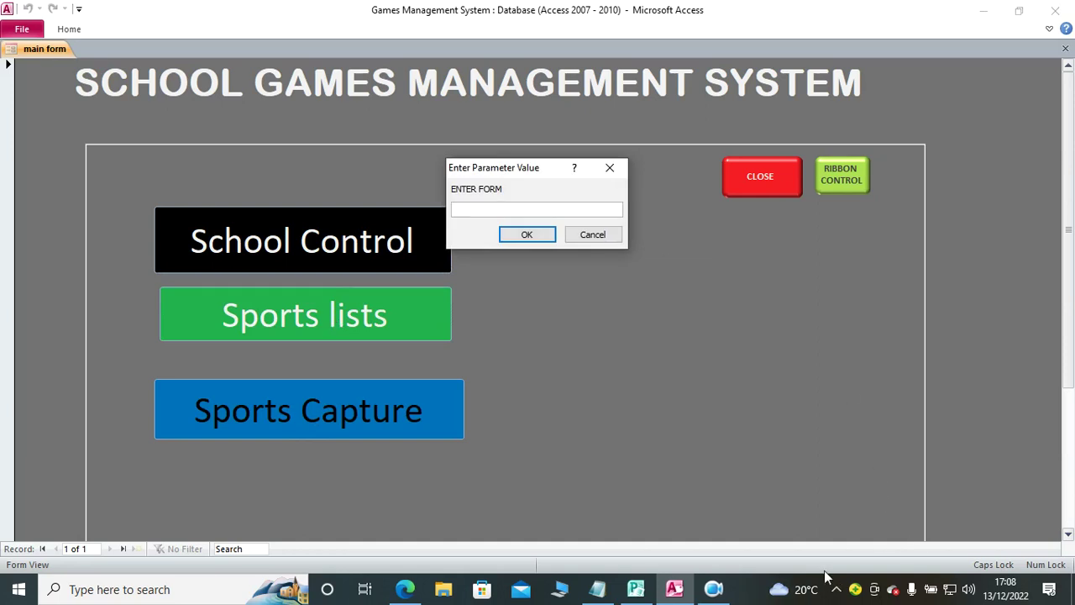
# - Open the sports selections for form 2, class WEST
pyautogui.click(714, 588)
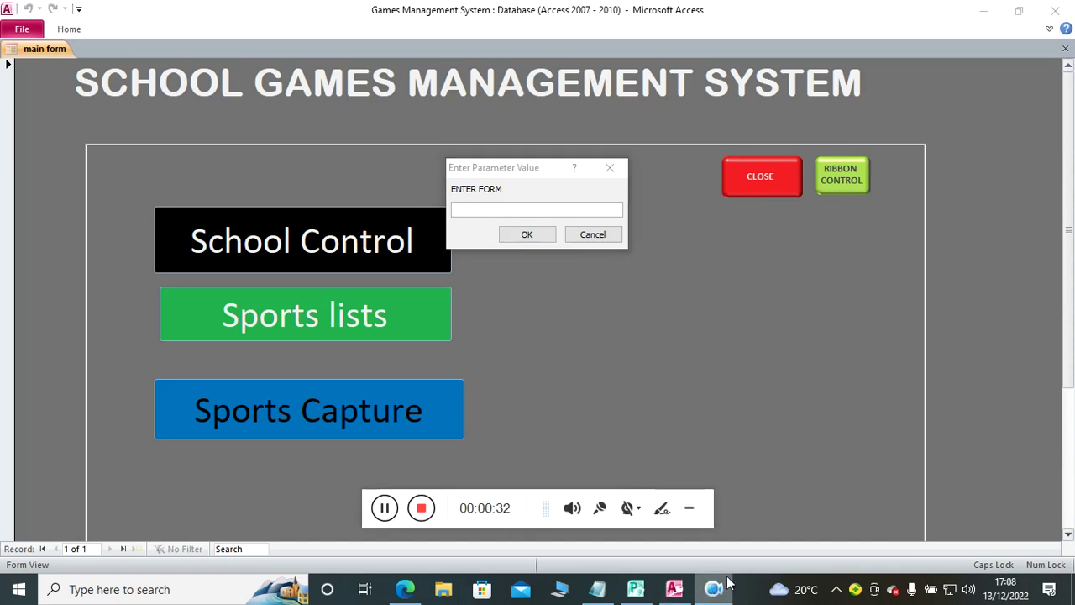
pyautogui.click(689, 508)
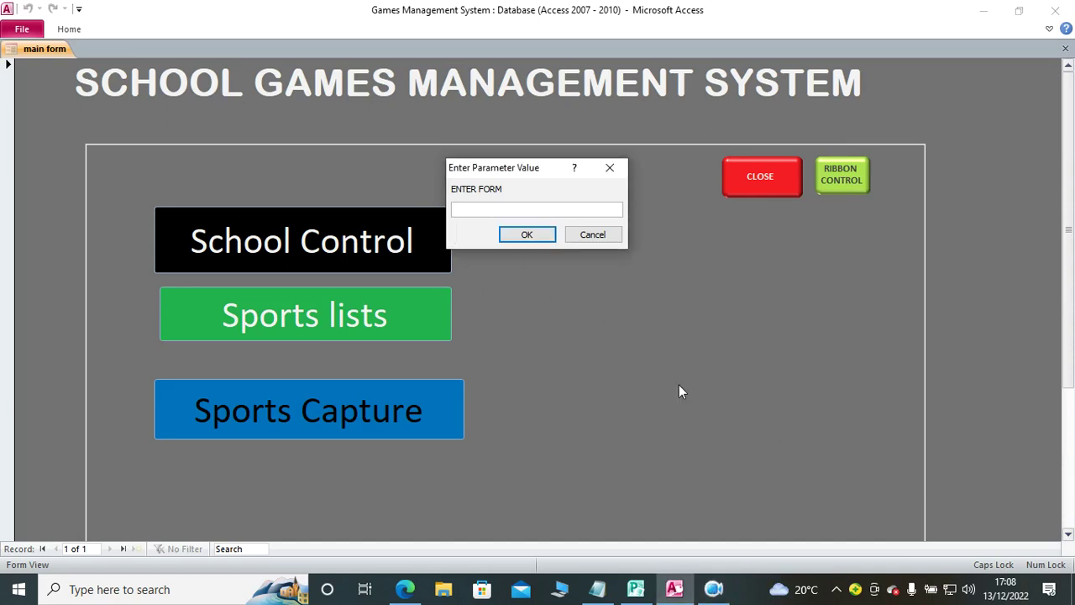
pyautogui.write('2')
pyautogui.press('Return')
pyautogui.write('WEST')
pyautogui.press('Return')
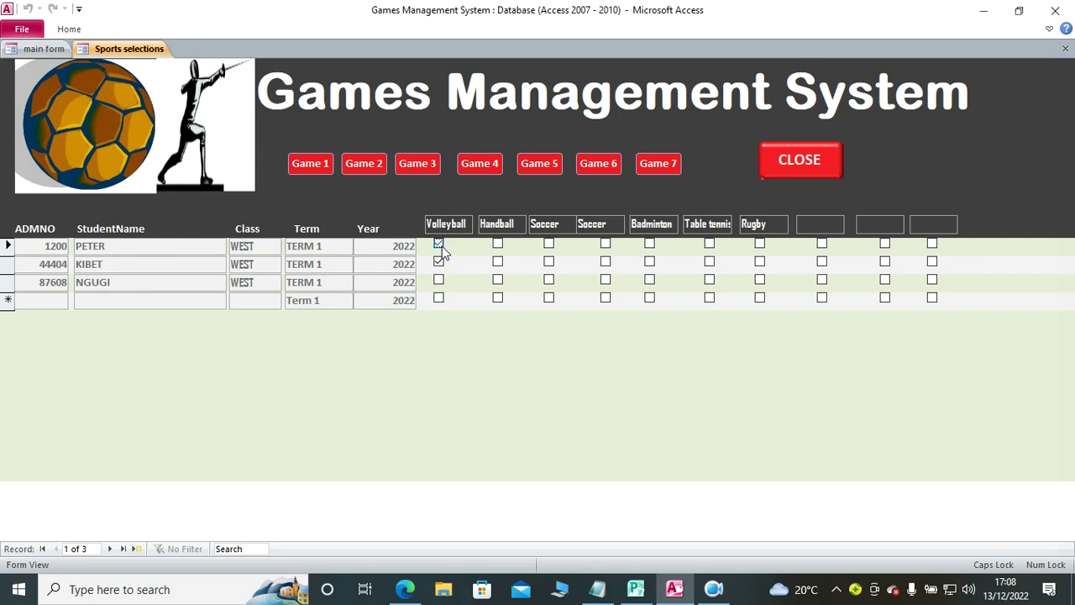
# - Tick Handball, Soccer, Badminton, Table tennis and Rugby for the students, then view the Volleyball report
pyautogui.click(498, 280)
pyautogui.click(550, 262)
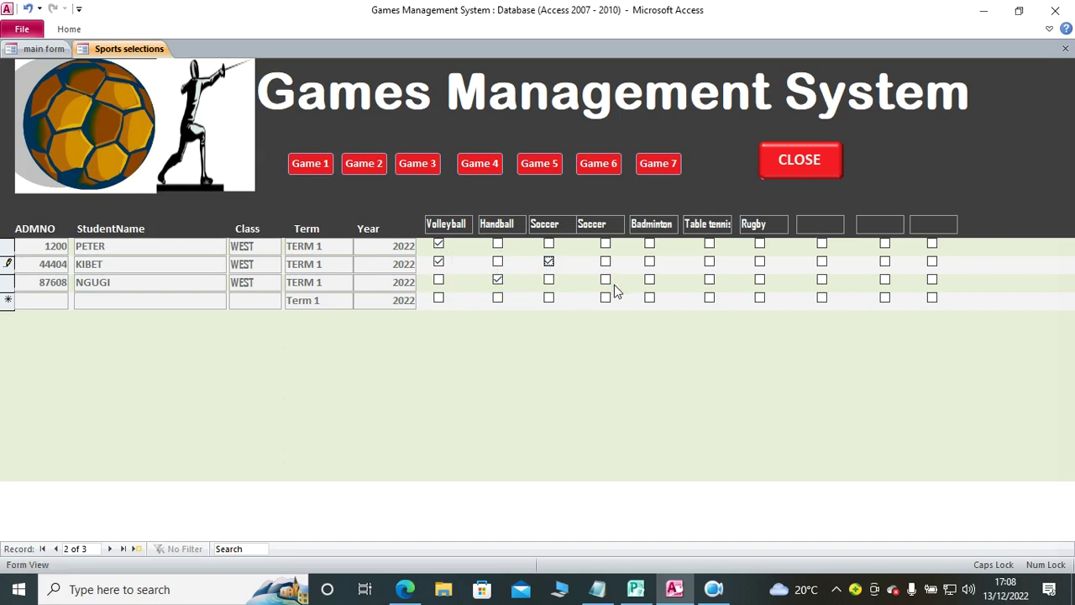
pyautogui.click(650, 244)
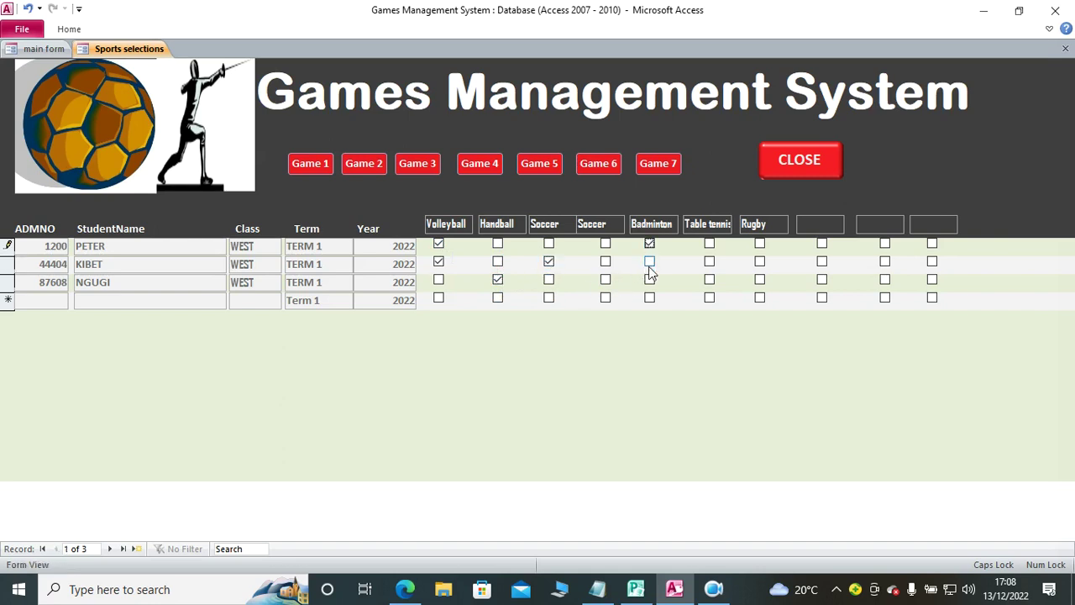
pyautogui.click(709, 279)
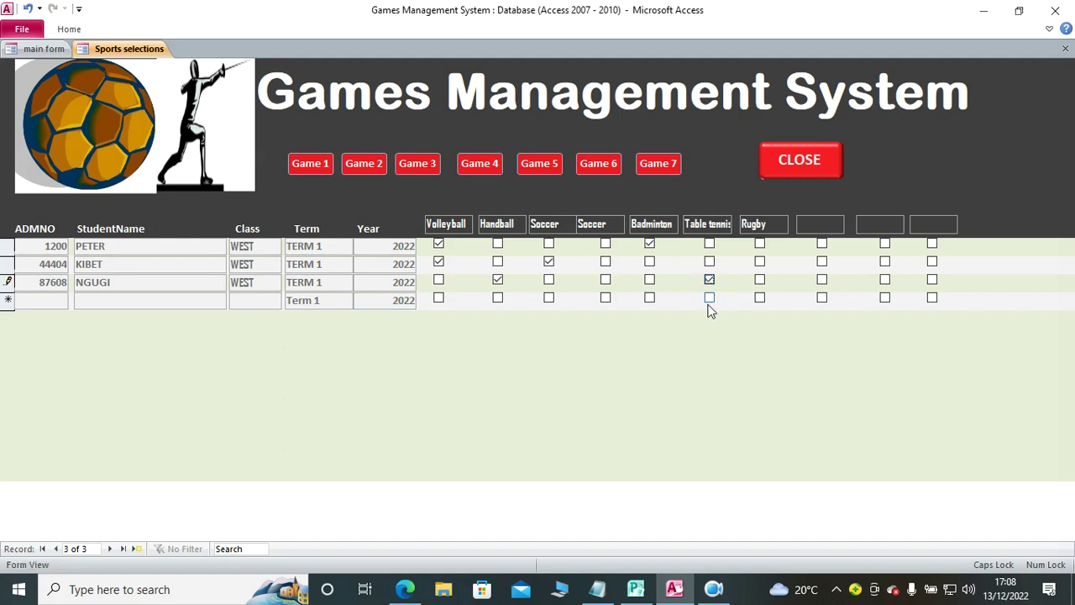
pyautogui.click(759, 261)
pyautogui.click(322, 166)
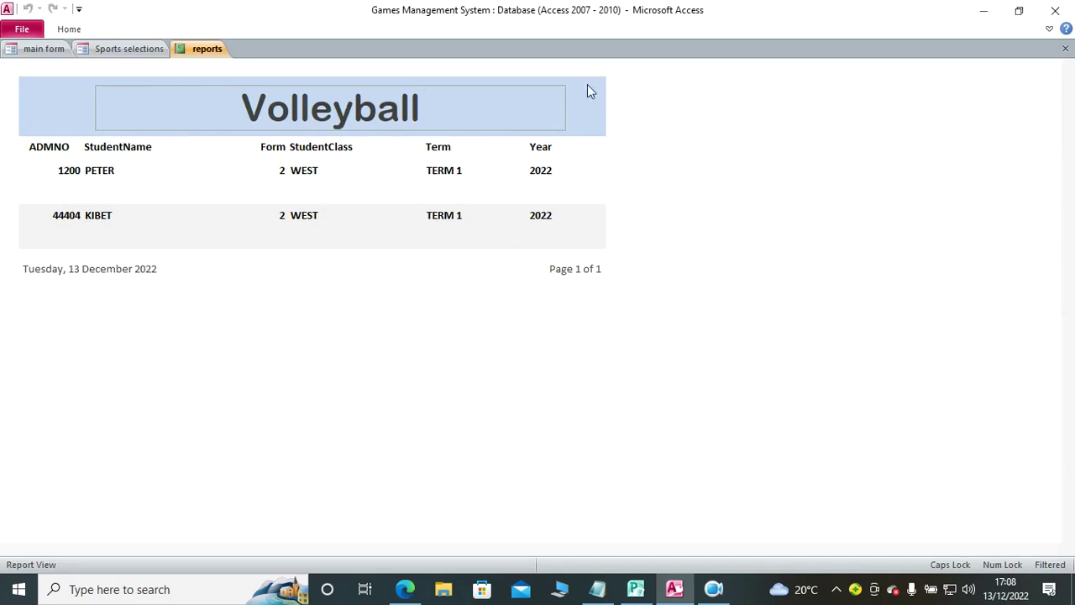
# - Close the Volleyball report and review the Handball players report
pyautogui.click(1066, 50)
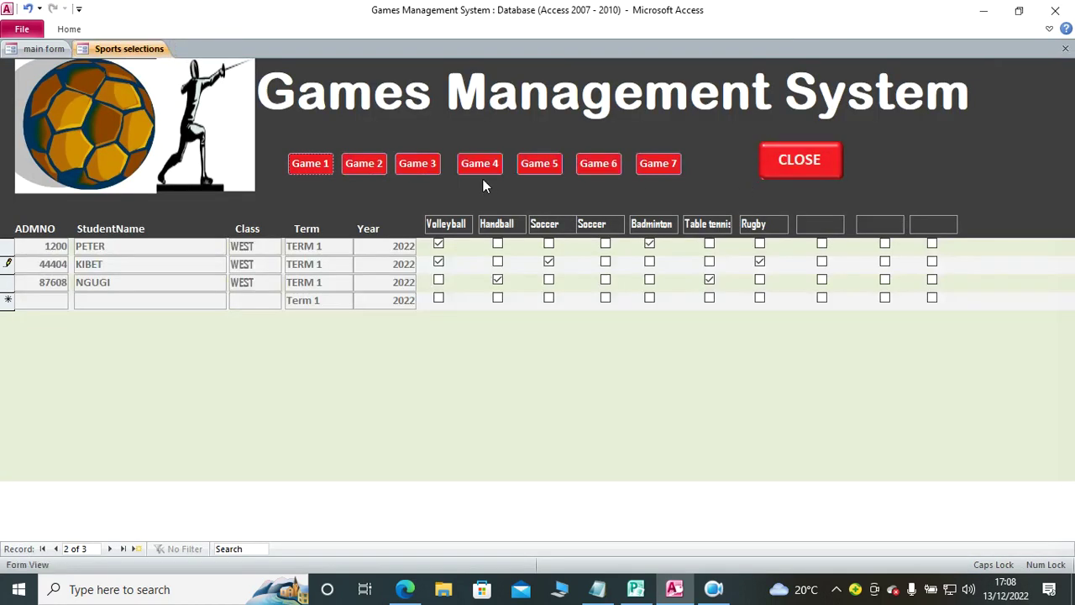
pyautogui.click(363, 166)
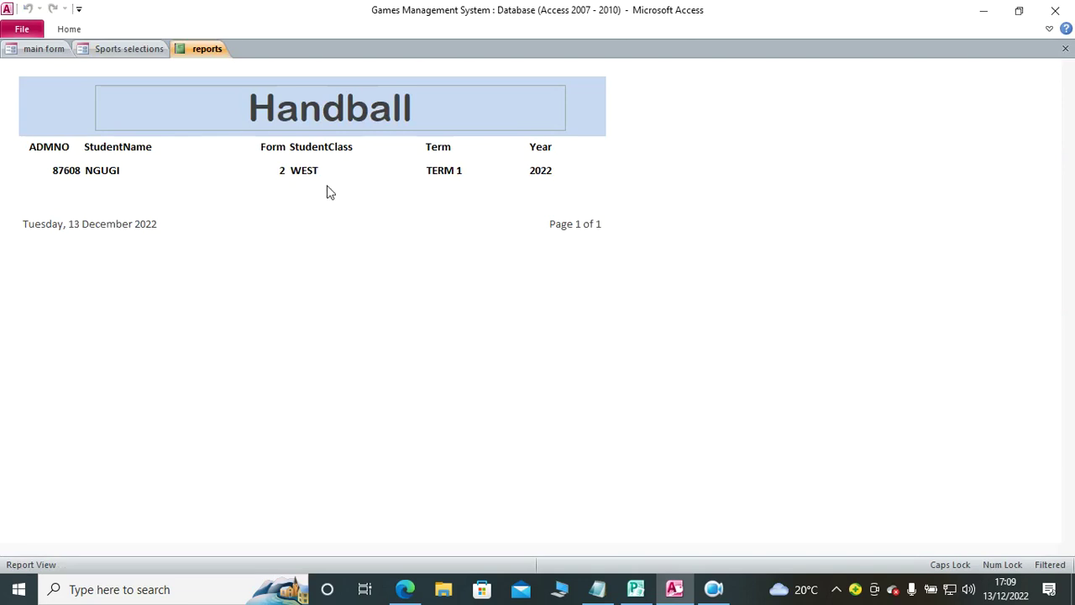
pyautogui.click(1066, 51)
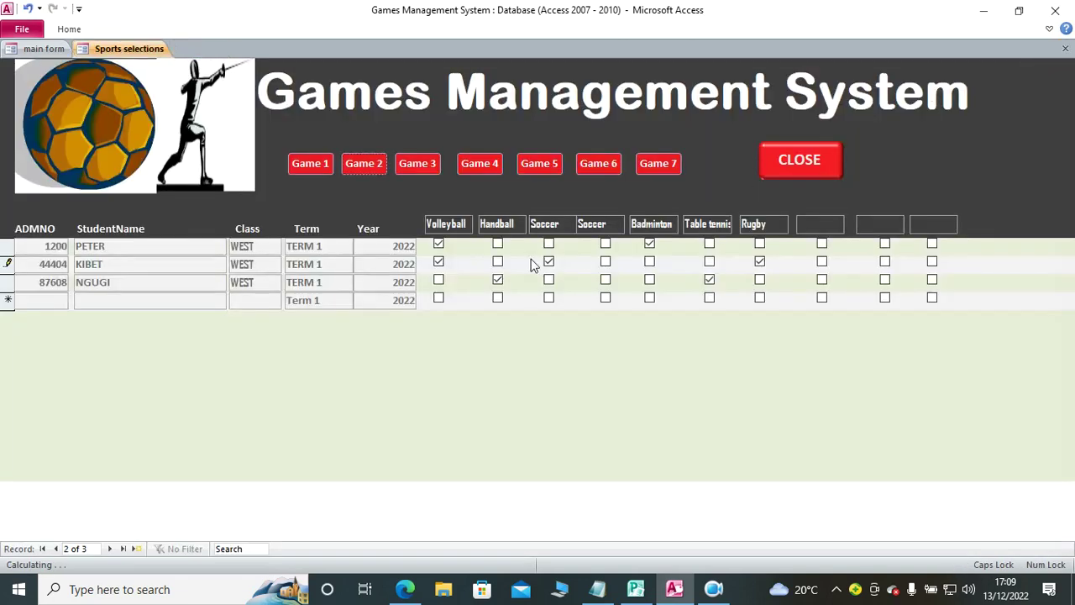
# - Discard an accidental blank record and allocate the first two students to Handball
pyautogui.click(497, 300)
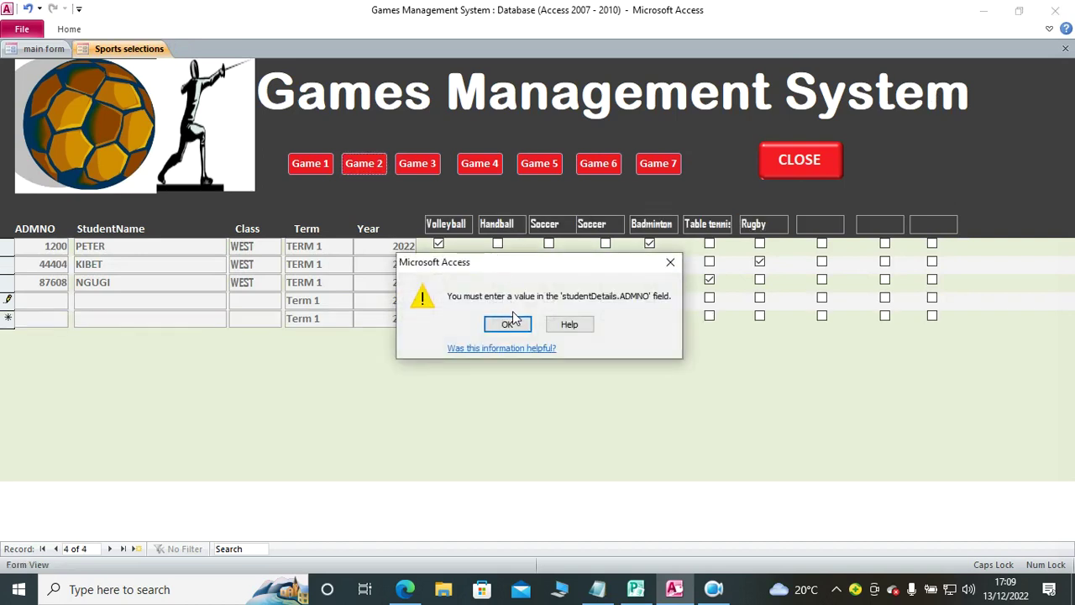
pyautogui.click(504, 322)
pyautogui.press('Escape')
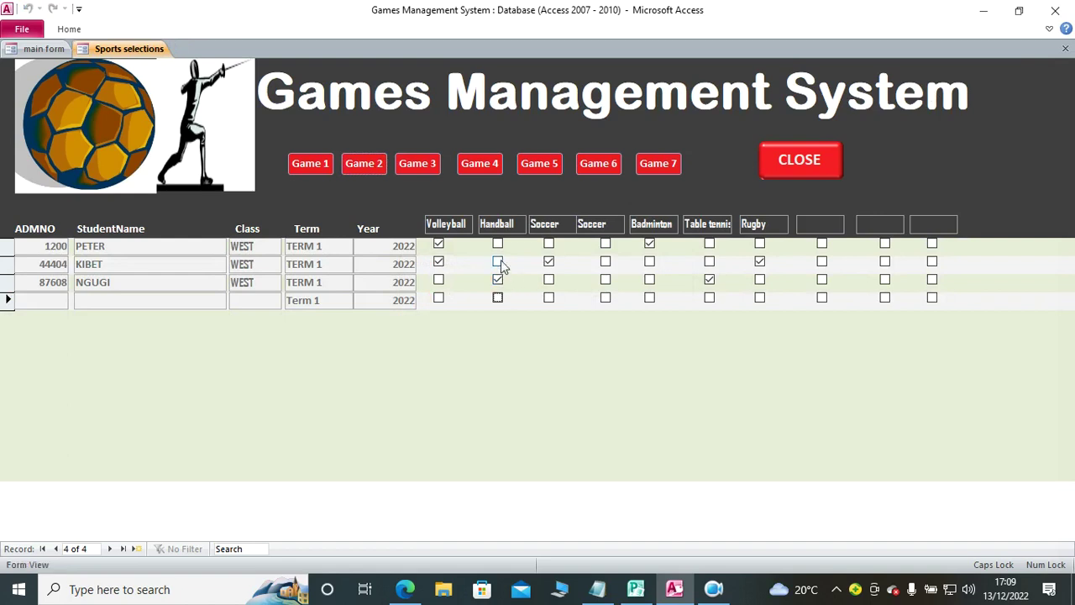
pyautogui.click(498, 244)
pyautogui.click(500, 263)
# - Review the updated Handball and Badminton reports, then close the sports selections
pyautogui.click(366, 166)
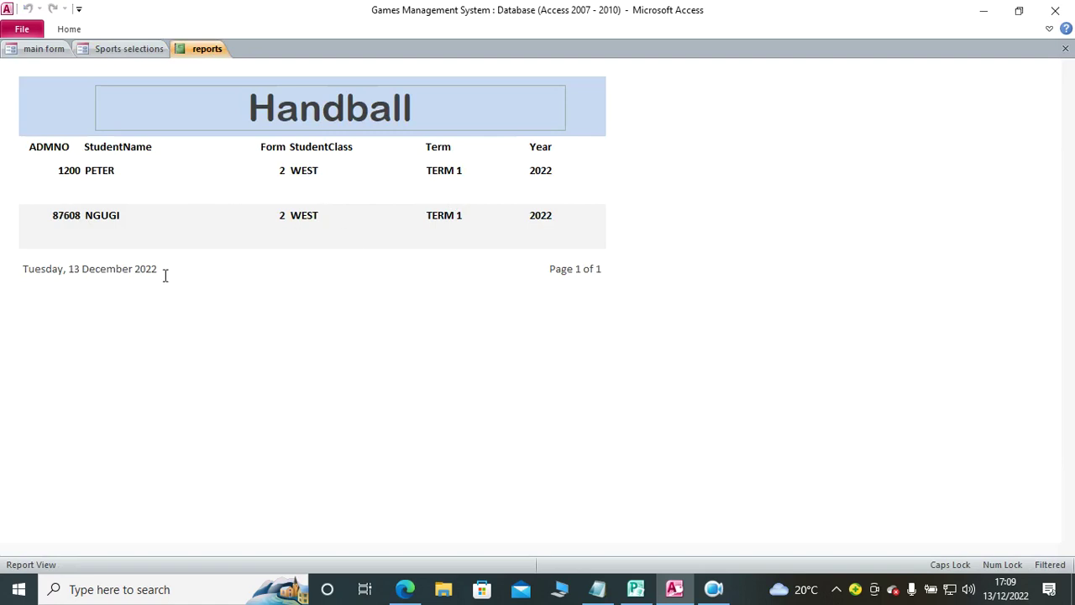
pyautogui.click(1065, 47)
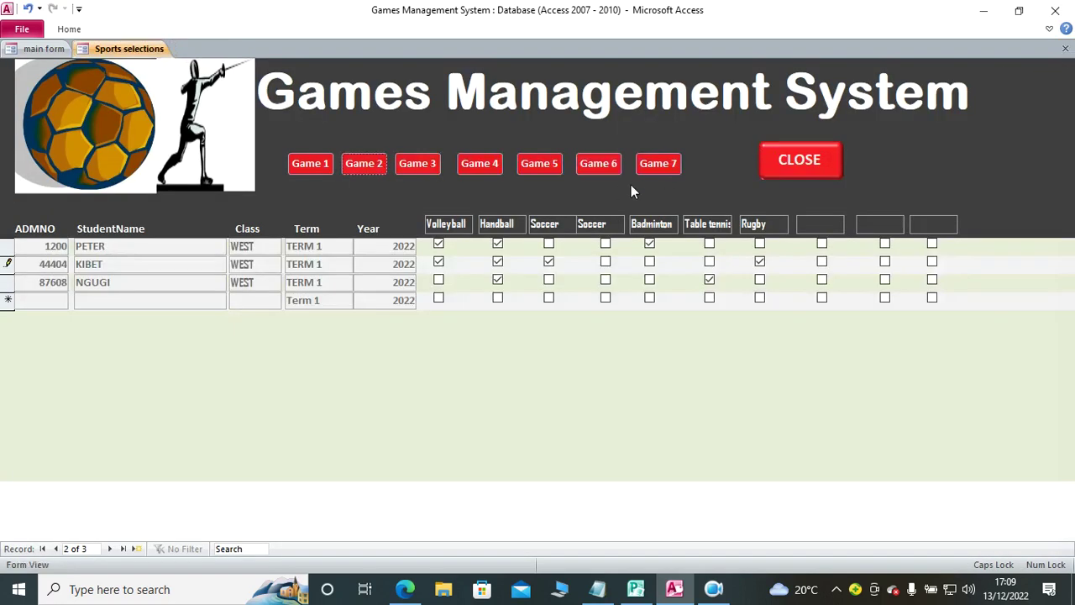
pyautogui.click(548, 261)
pyautogui.click(493, 164)
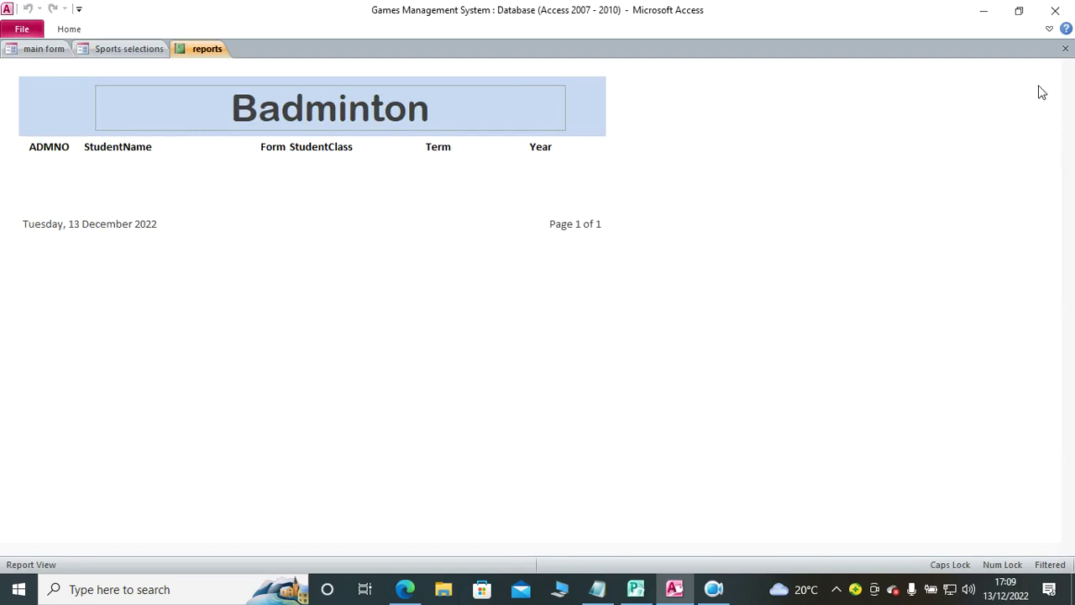
pyautogui.click(1066, 48)
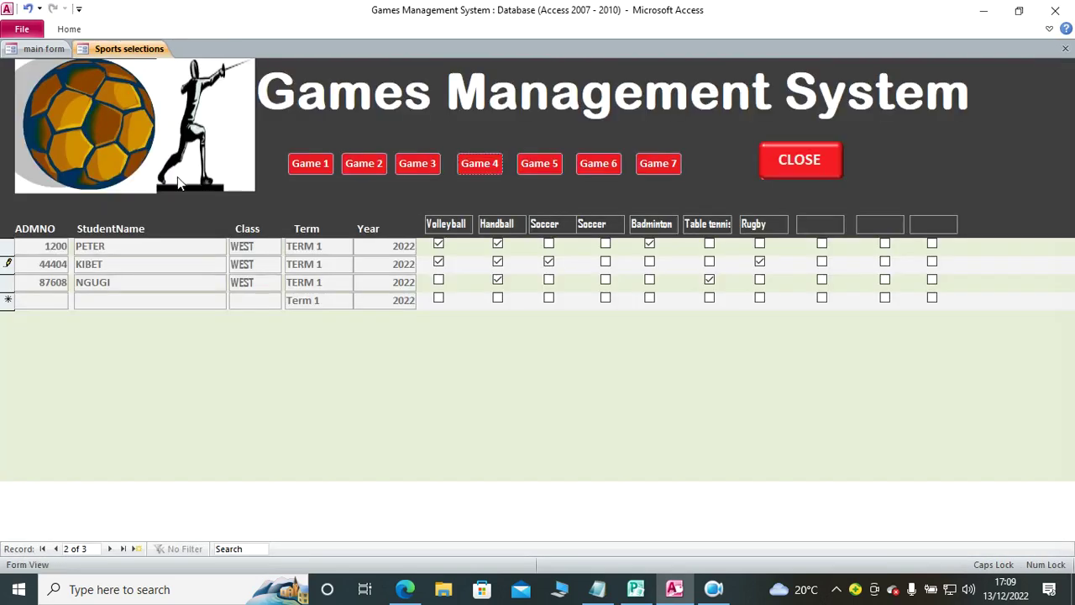
pyautogui.click(799, 160)
pyautogui.click(527, 347)
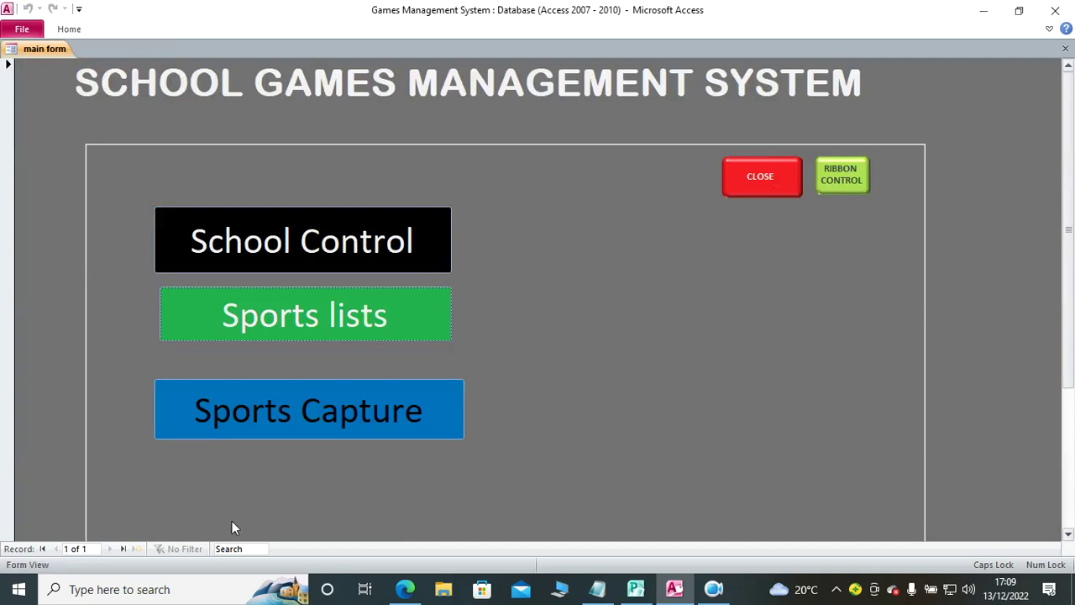
# - Open the sports capture list and name the first game '100 M'
pyautogui.click(326, 420)
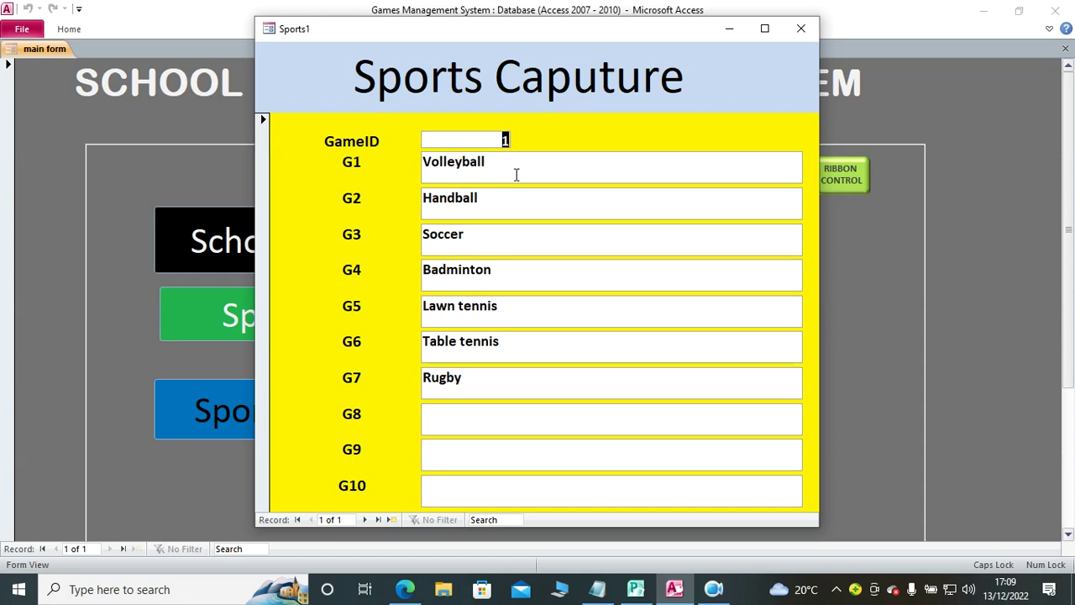
pyautogui.press('Tab')
pyautogui.write('10')
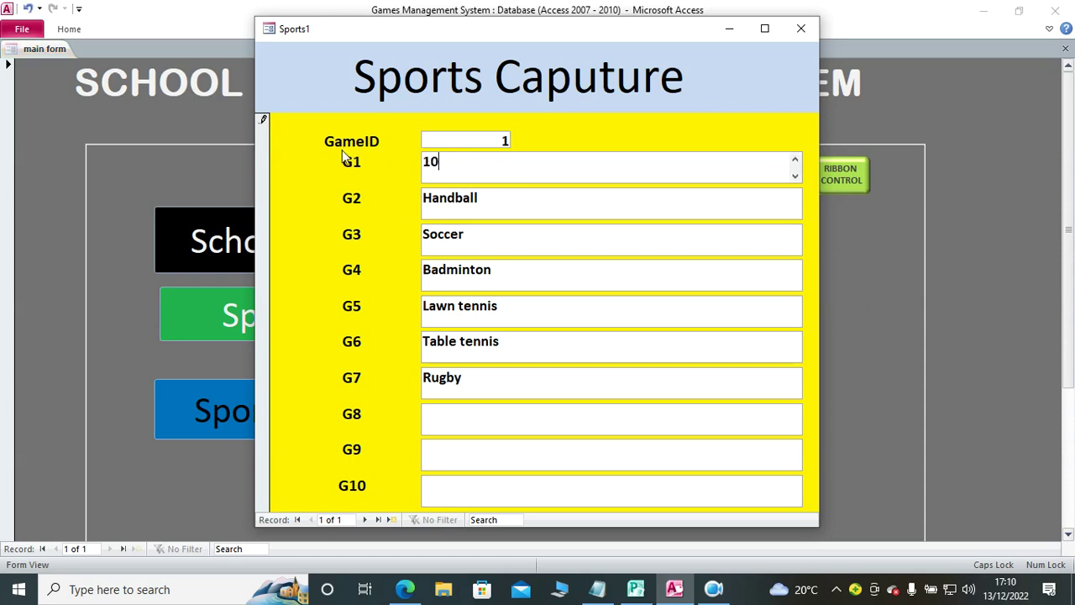
pyautogui.write('0 M')
# - Rename G2 Handball to 'WALKING RACE' and G3 to 'CROSS COUNTY', then close the form
pyautogui.moveTo(485, 199); pyautogui.dragTo(399, 199)
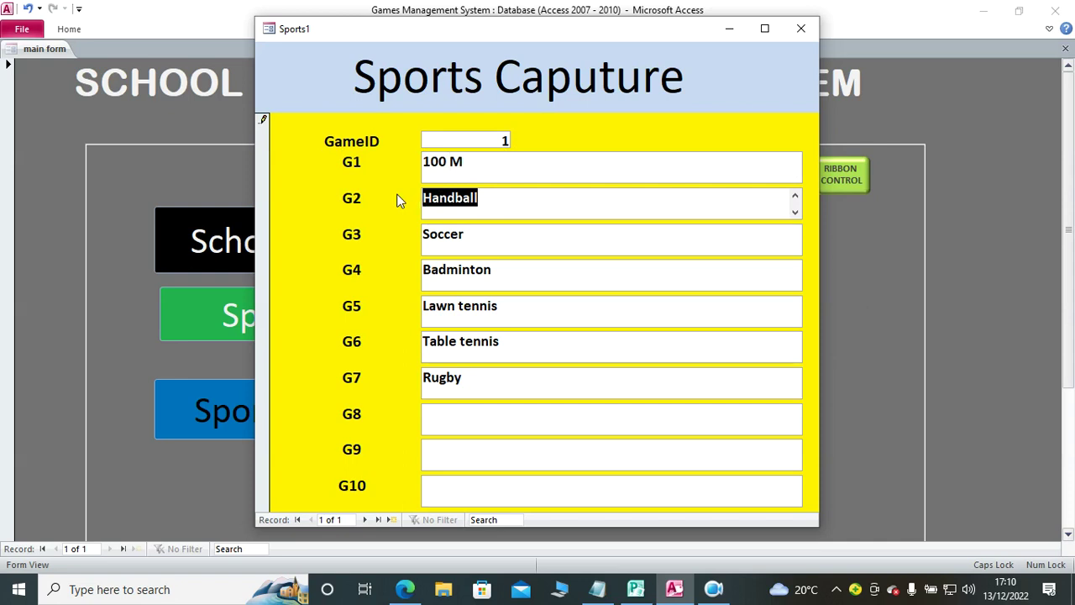
pyautogui.write('wA')
pyautogui.press('BackSpace')
pyautogui.press('BackSpace')
pyautogui.write('WA')
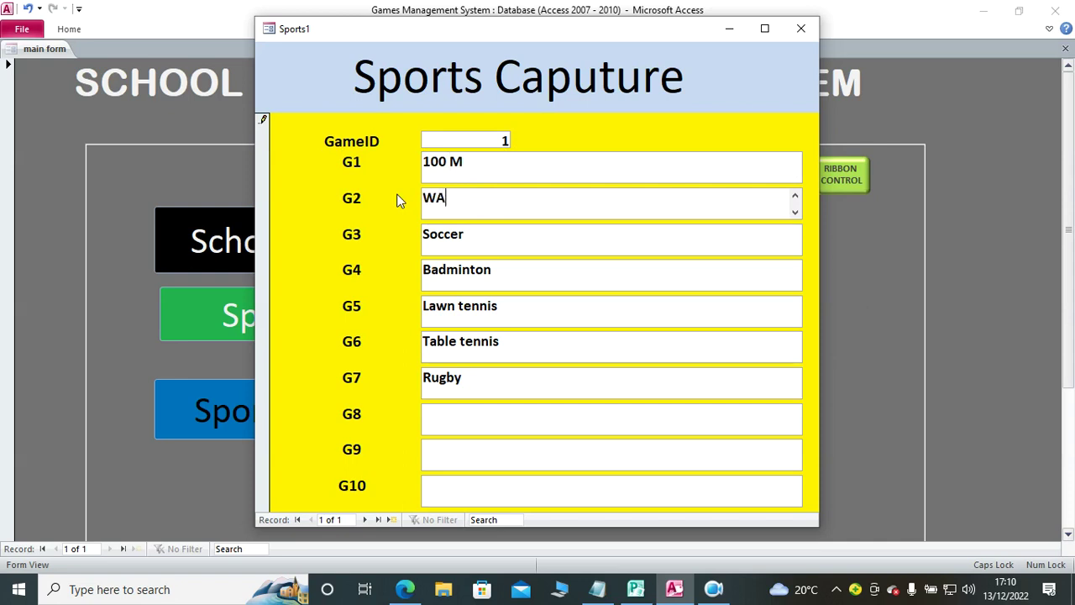
pyautogui.write('LKING')
pyautogui.write(' RACE')
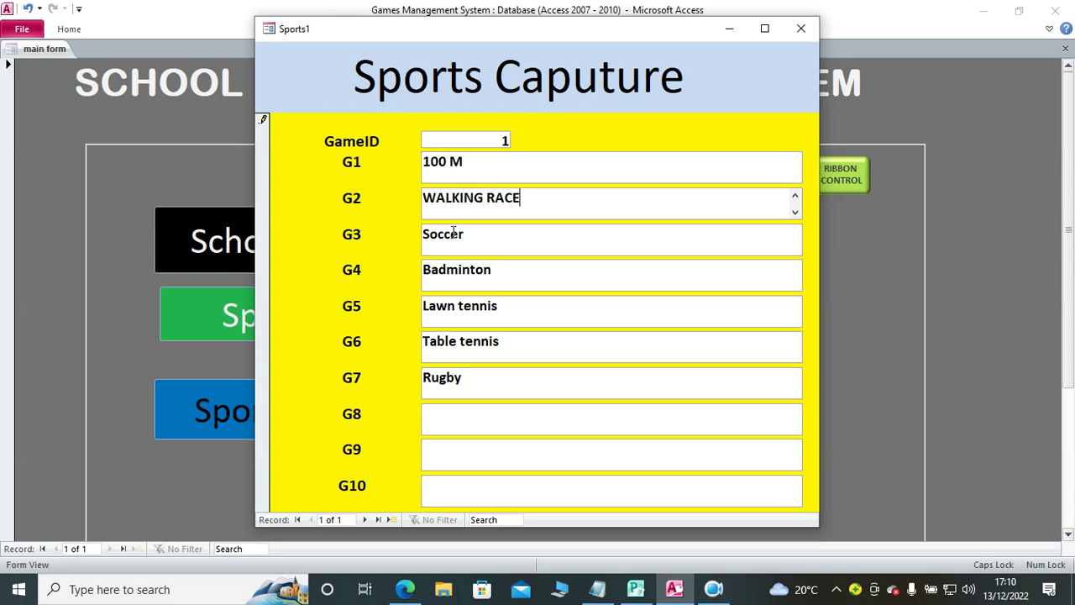
pyautogui.press('Tab')
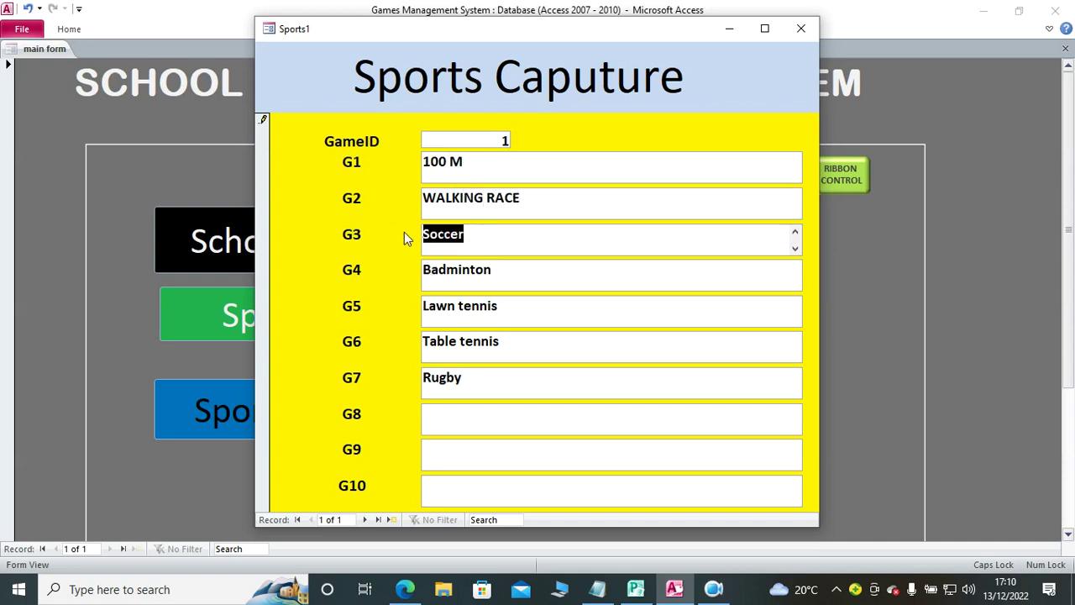
pyautogui.write('C')
pyautogui.write('ROSS COUNTY')
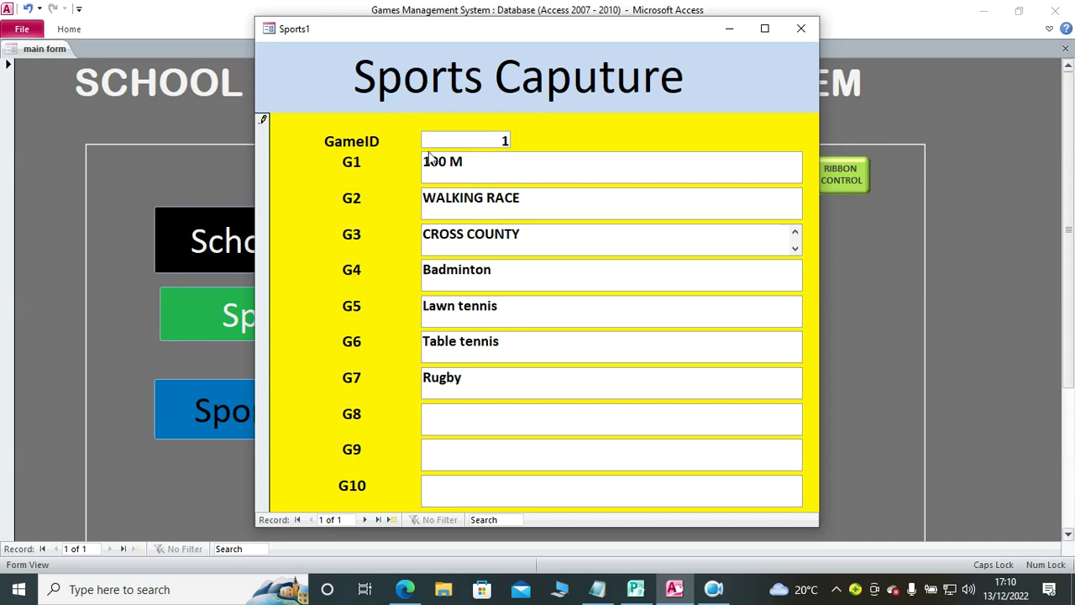
pyautogui.click(496, 282)
pyautogui.click(801, 29)
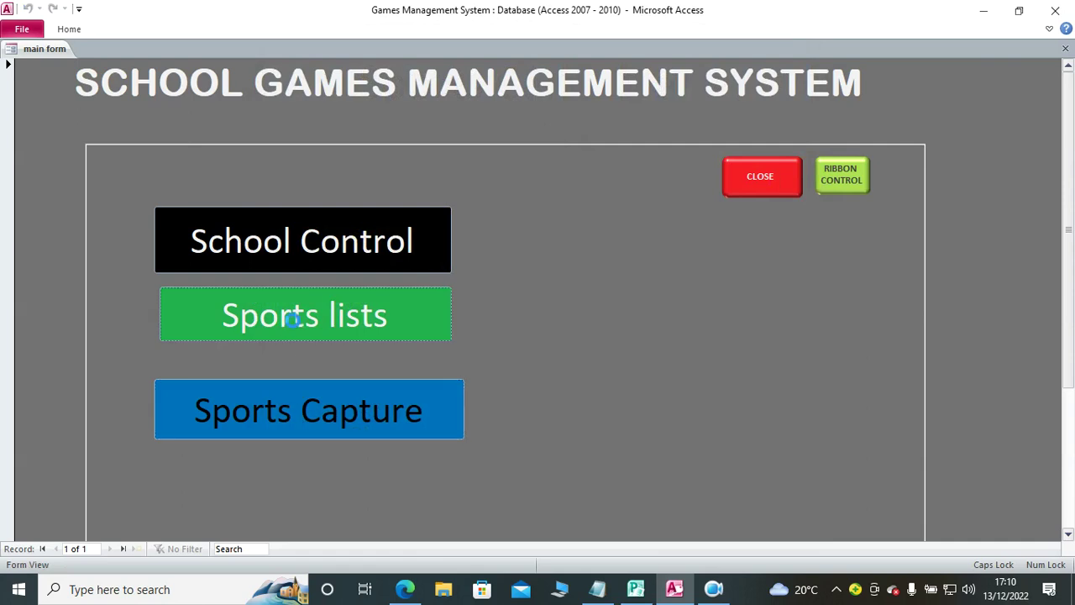
pyautogui.write('2')
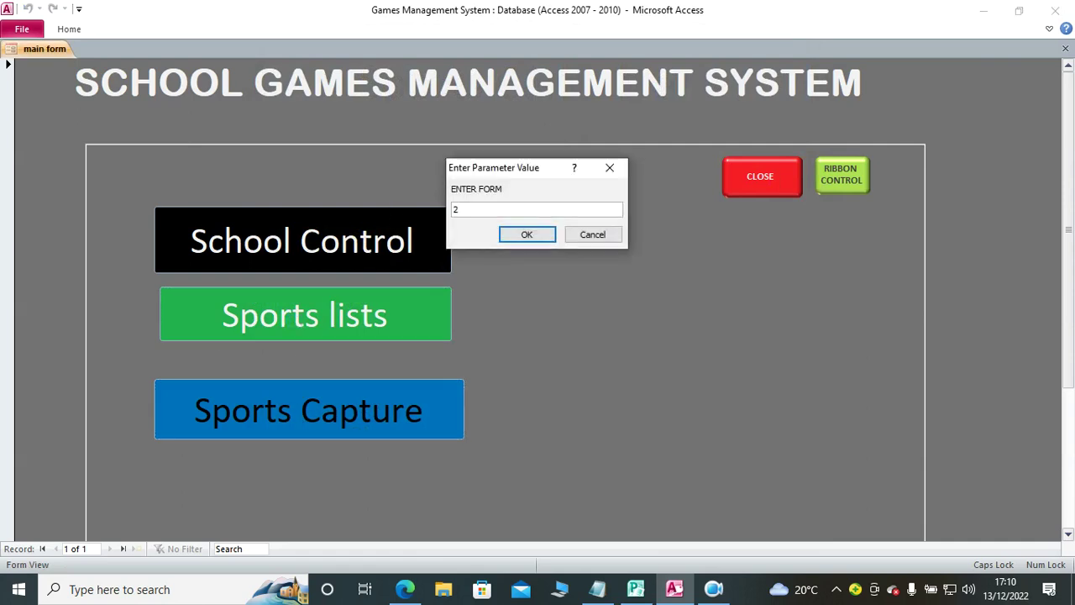
pyautogui.press('Return')
pyautogui.write('WE')
pyautogui.write('ST')
pyautogui.press('Return')
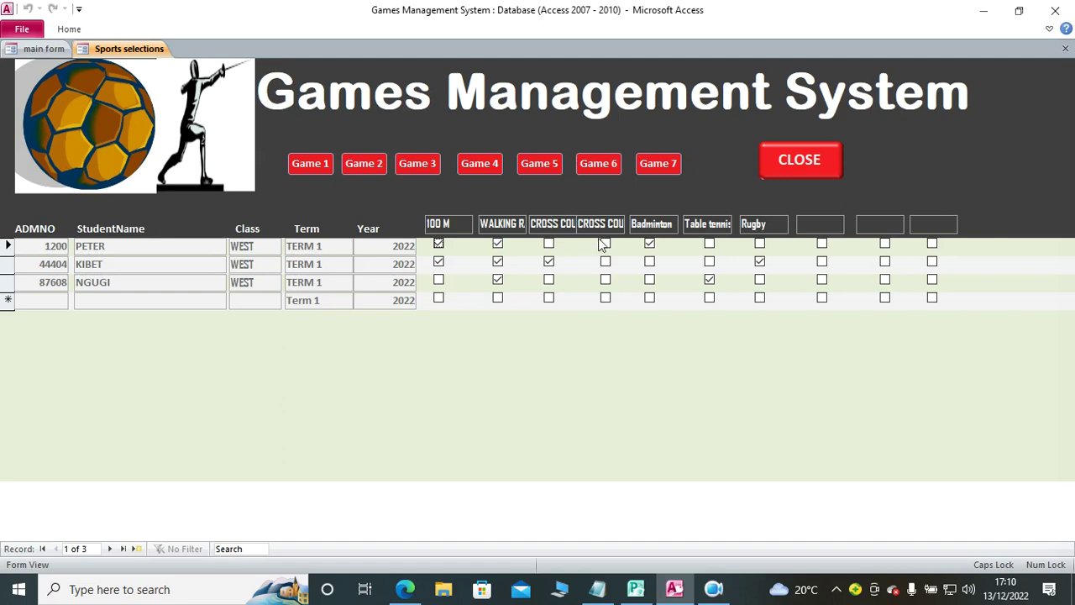
pyautogui.click(312, 164)
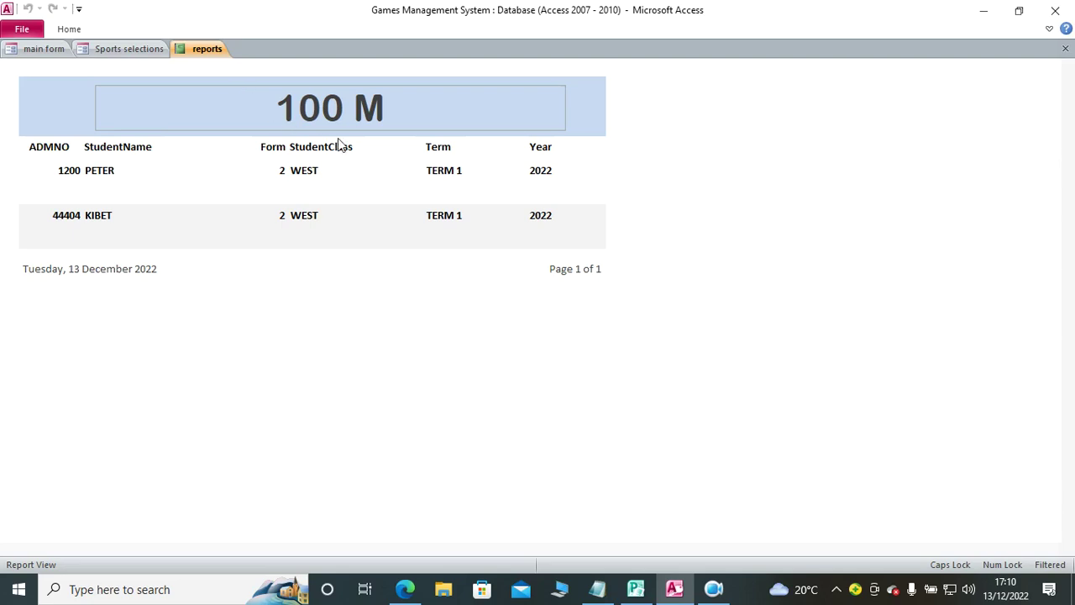
pyautogui.click(1065, 48)
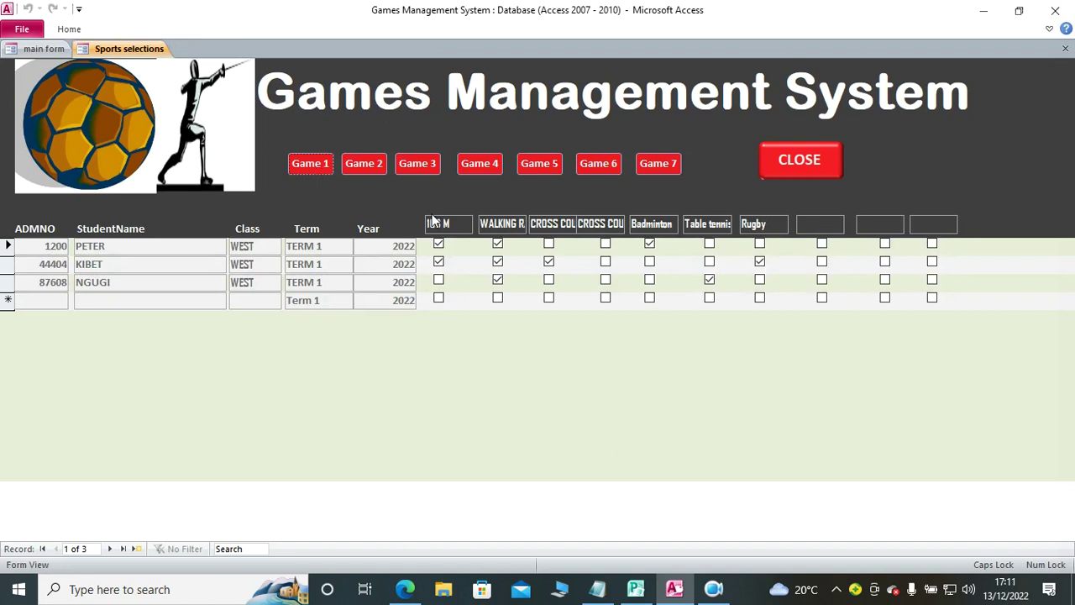
pyautogui.click(799, 162)
pyautogui.click(521, 348)
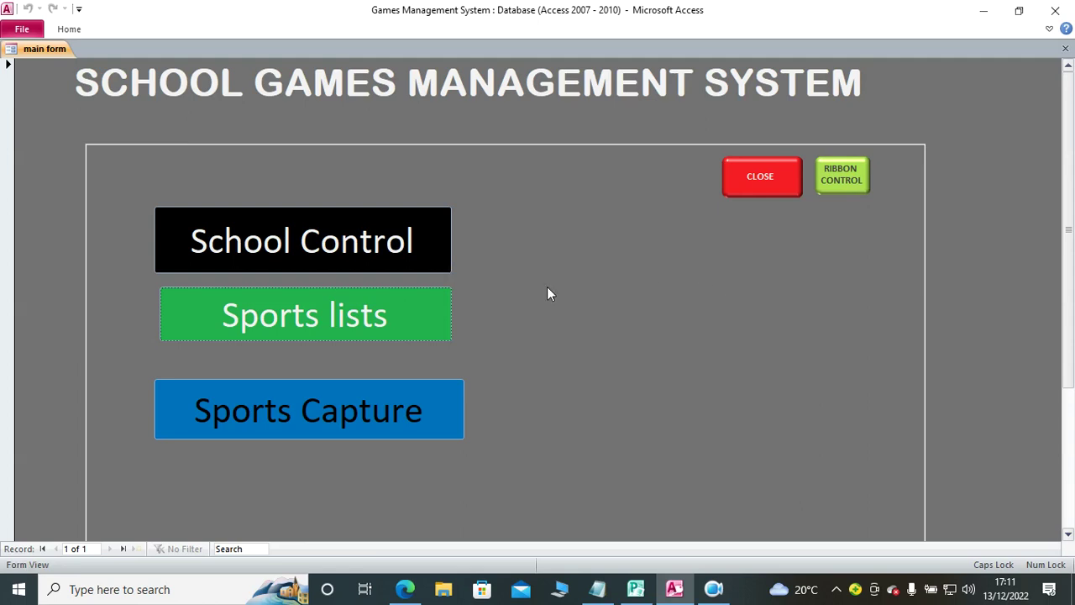
# - Load school points for year 2022, form 2, class WEST, TERM 1
pyautogui.click(317, 242)
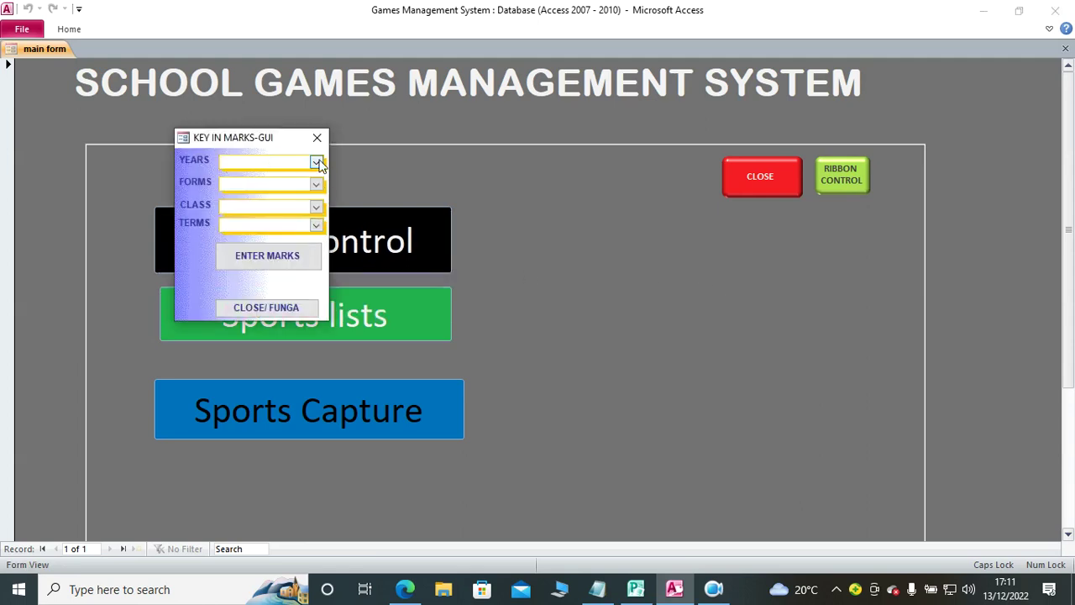
pyautogui.click(318, 164)
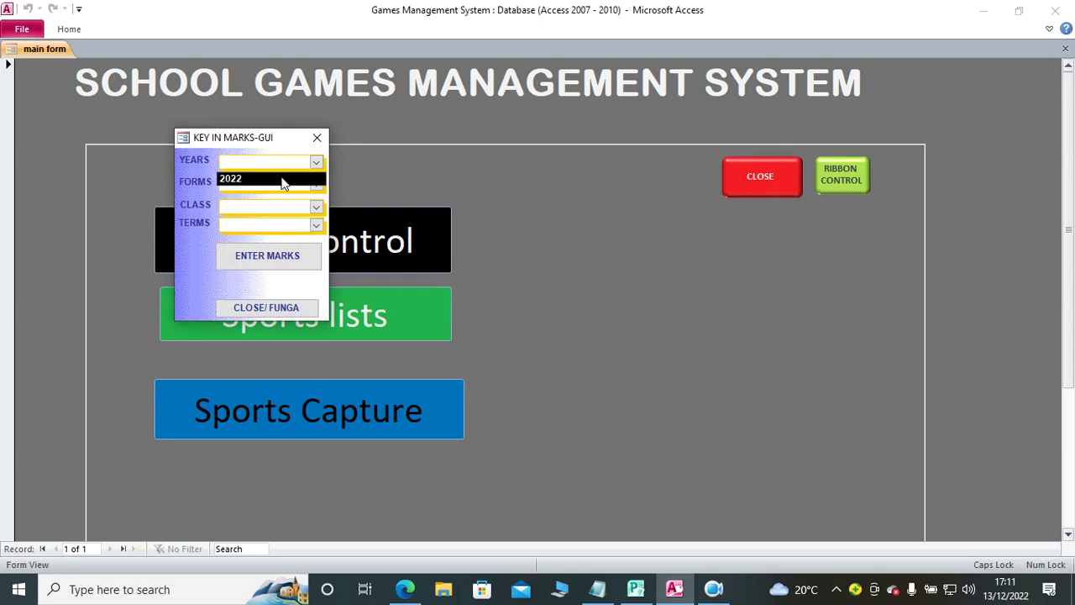
pyautogui.click(286, 178)
pyautogui.click(317, 185)
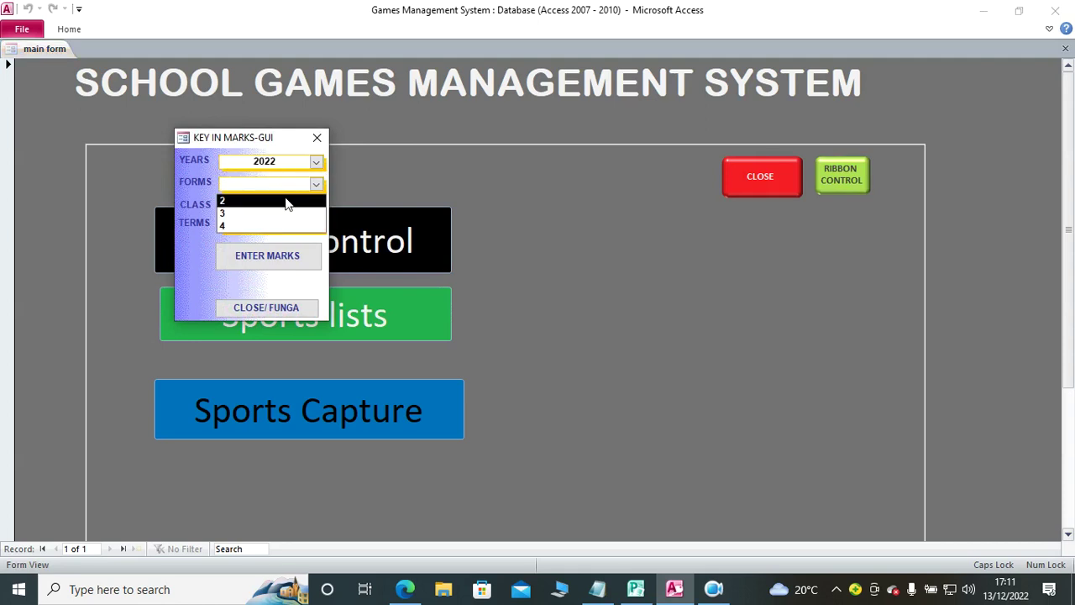
pyautogui.click(290, 205)
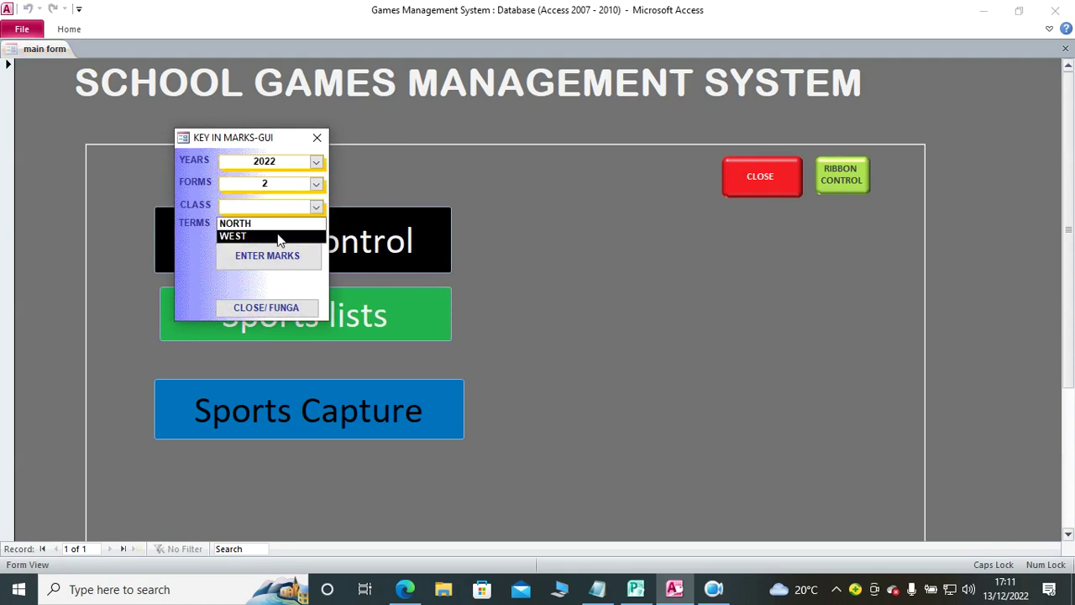
pyautogui.click(279, 237)
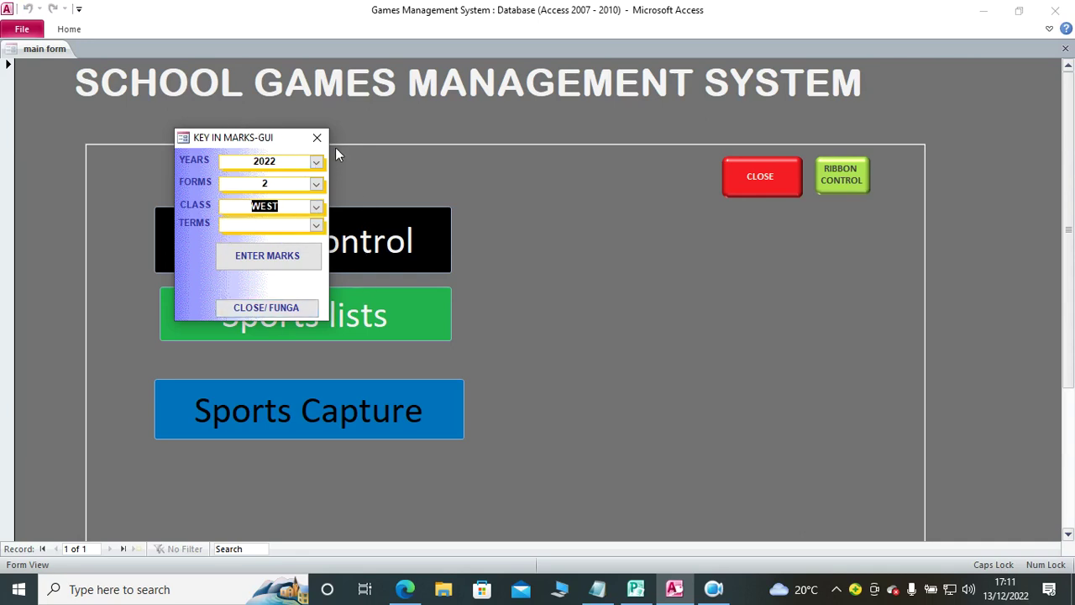
pyautogui.click(316, 223)
pyautogui.click(286, 238)
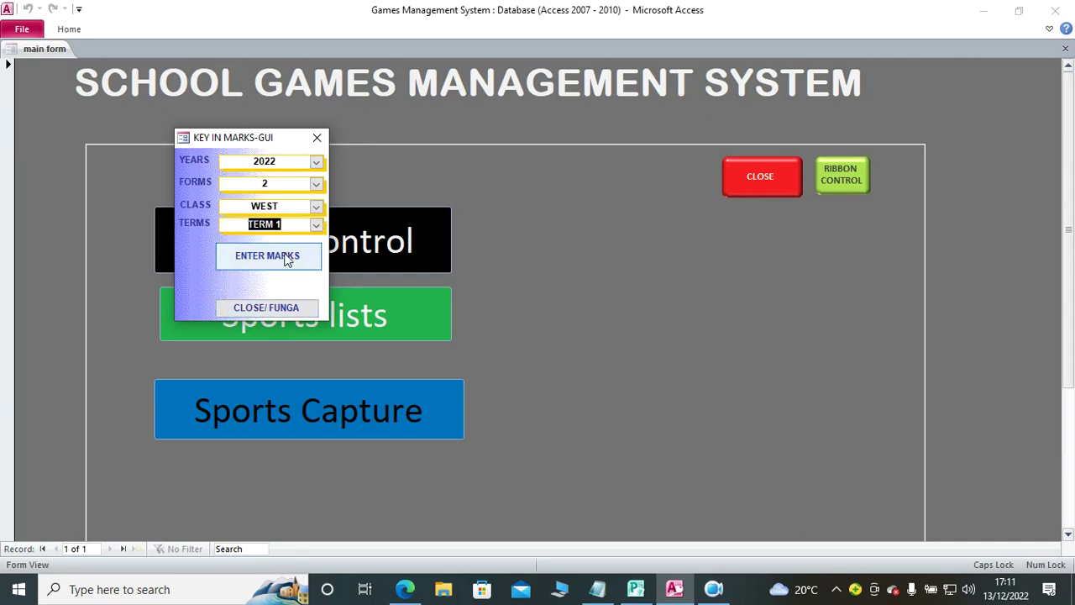
pyautogui.click(288, 257)
pyautogui.click(111, 49)
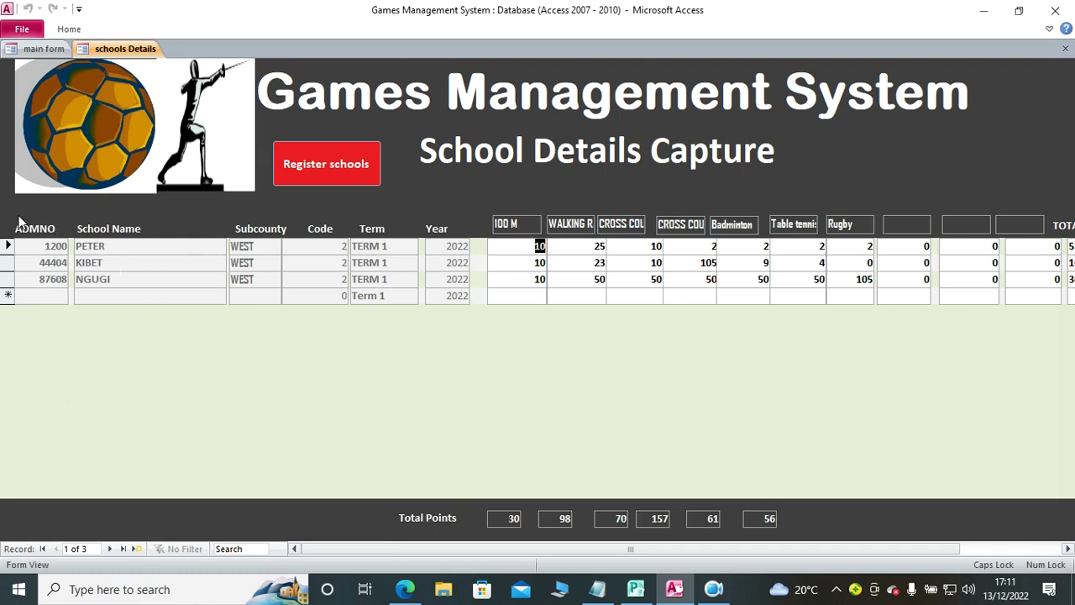
pyautogui.click(293, 172)
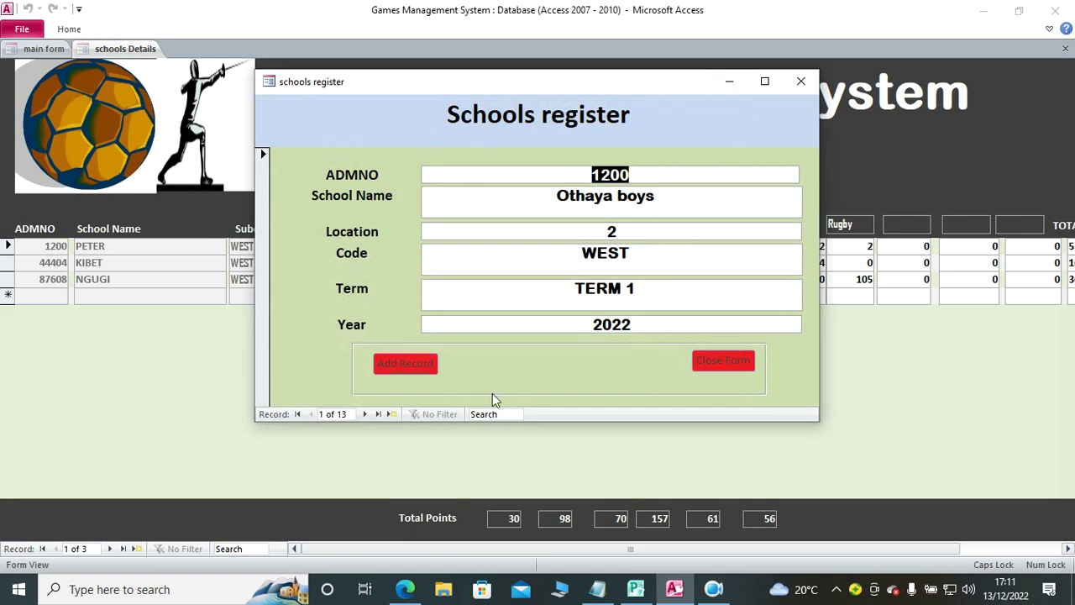
pyautogui.click(731, 357)
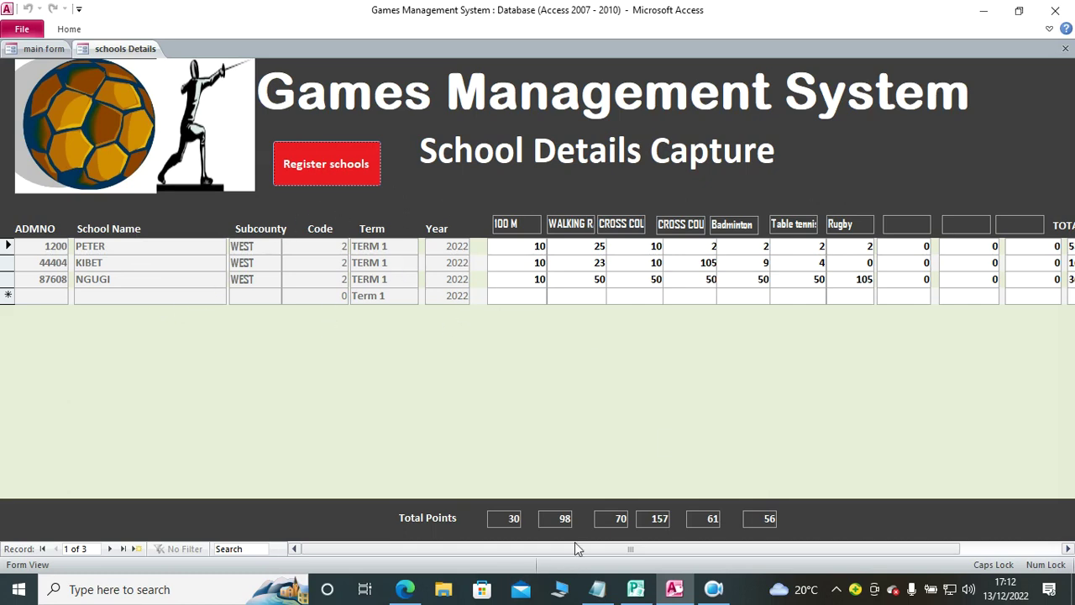
pyautogui.moveTo(575, 547); pyautogui.dragTo(872, 554)
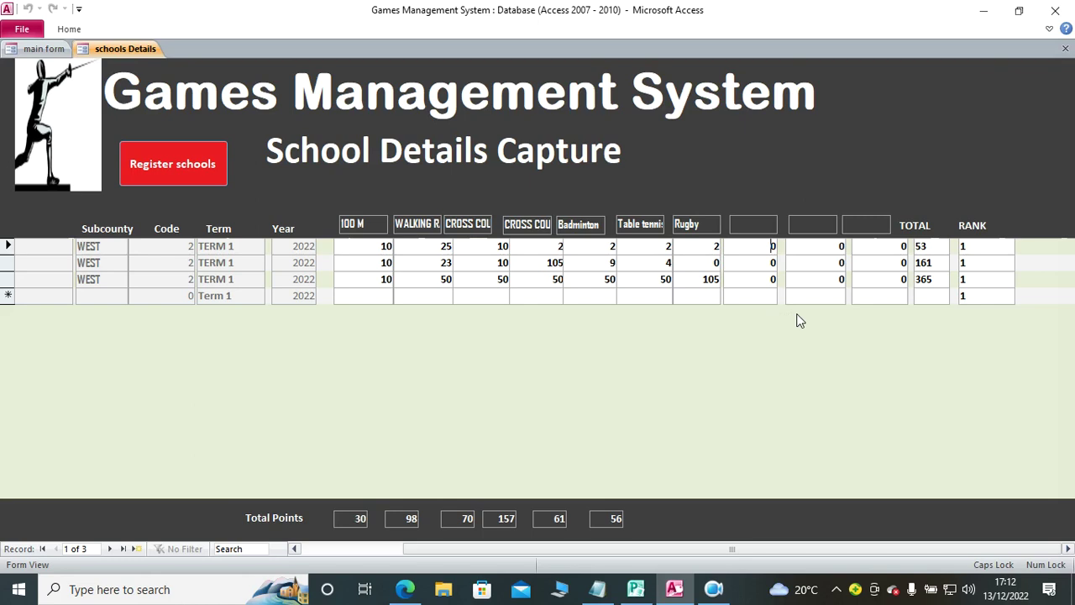
# - Enter 100 and 10 in the eighth game column and 250 Rugby points, then close the form
pyautogui.write('100')
pyautogui.click(761, 279)
pyautogui.click(765, 263)
pyautogui.click(698, 263)
pyautogui.write('250')
pyautogui.click(692, 296)
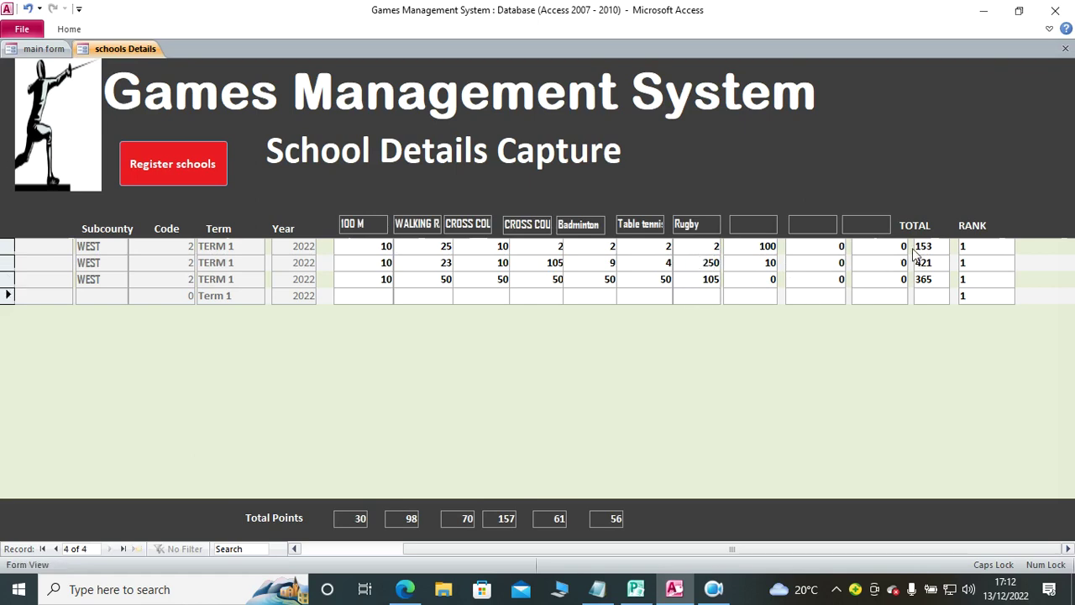
pyautogui.moveTo(644, 550); pyautogui.dragTo(542, 550)
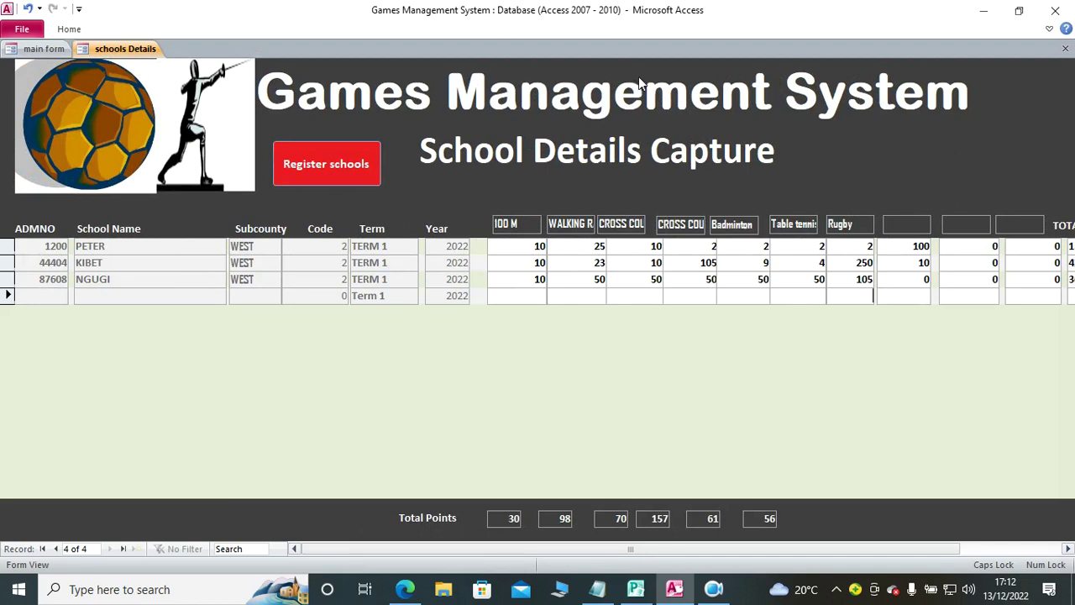
pyautogui.click(1064, 48)
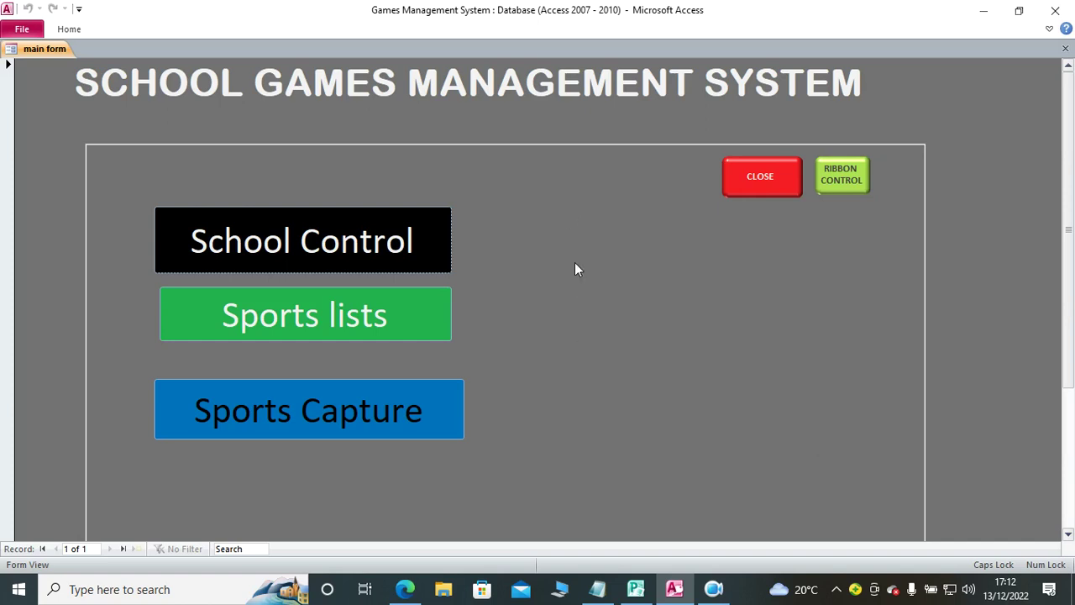
pyautogui.click(713, 589)
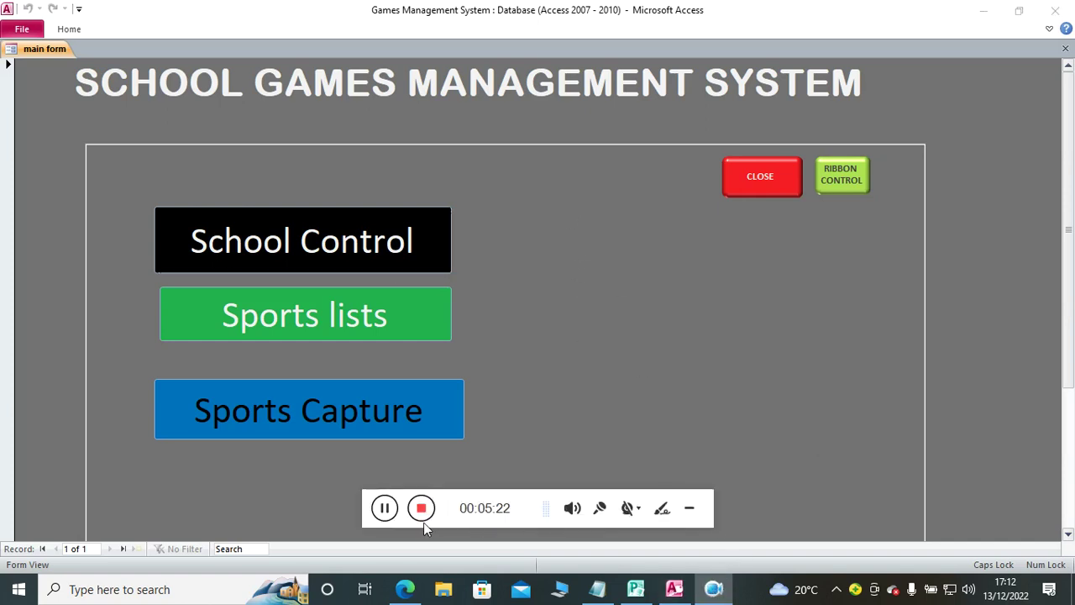